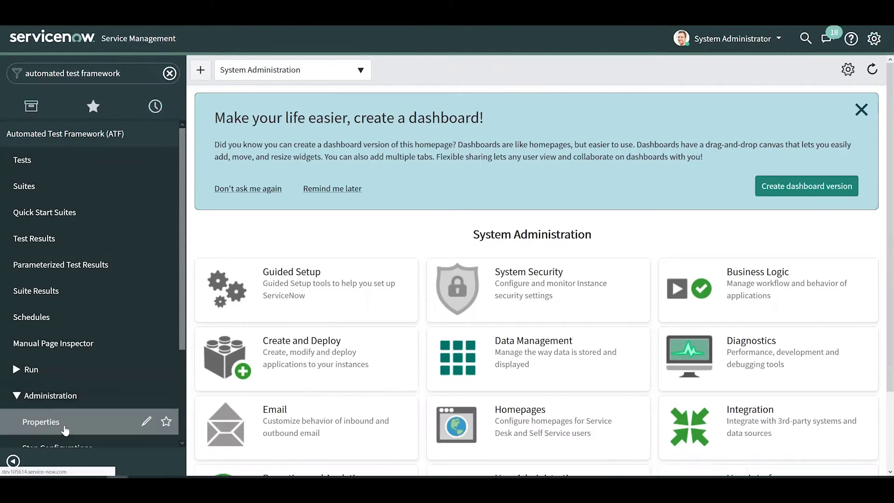
Open the Automated Test Framework Properties page from the ATF modules in the navigator
{"action": "left_click", "coordinate": [65, 429]}
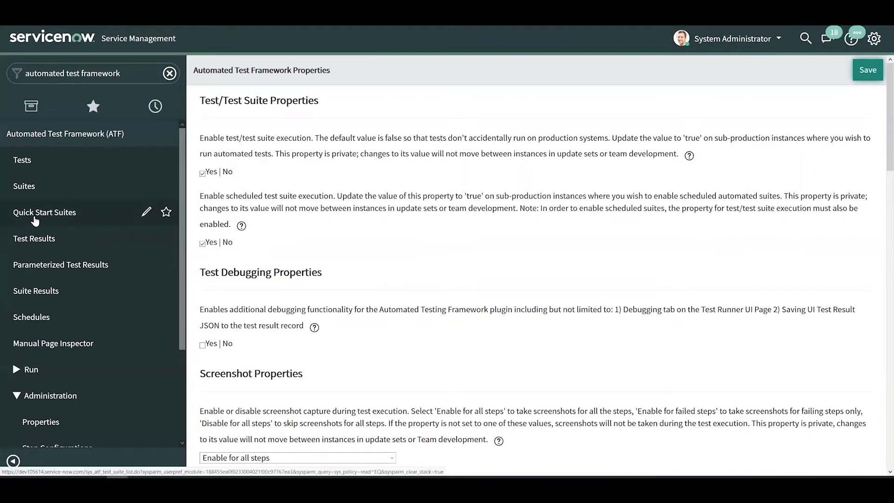
Open the Quick Start Suites list and scroll down to the Incident Management suite
{"action": "left_click", "coordinate": [35, 215]}
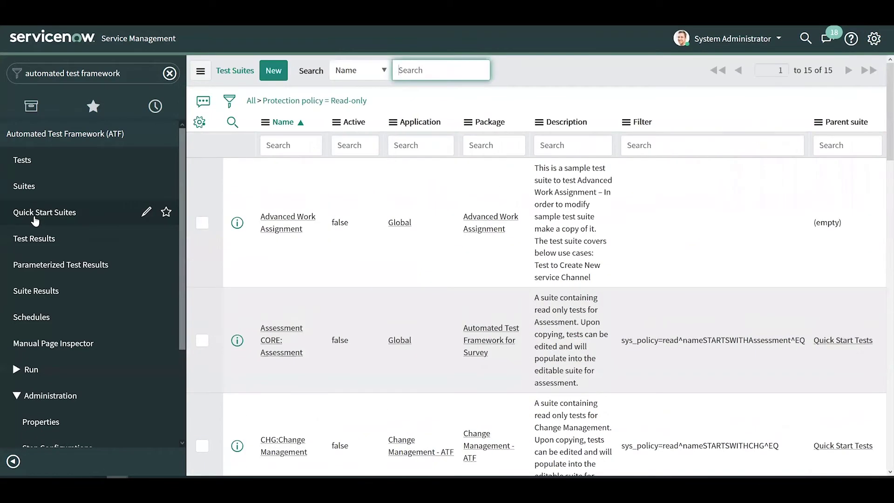
{"action": "scroll", "coordinate": [294, 259], "scroll_direction": "down", "scroll_amount": 3}
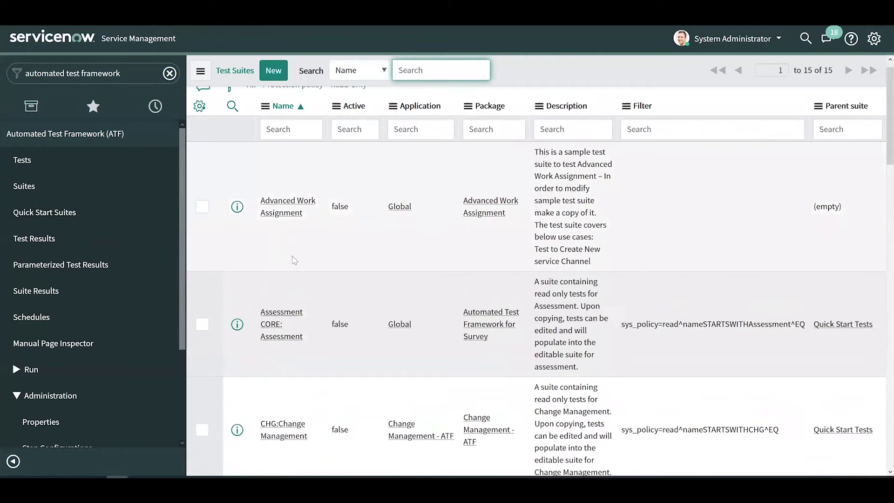
{"action": "scroll", "coordinate": [294, 259], "scroll_direction": "down", "scroll_amount": 4}
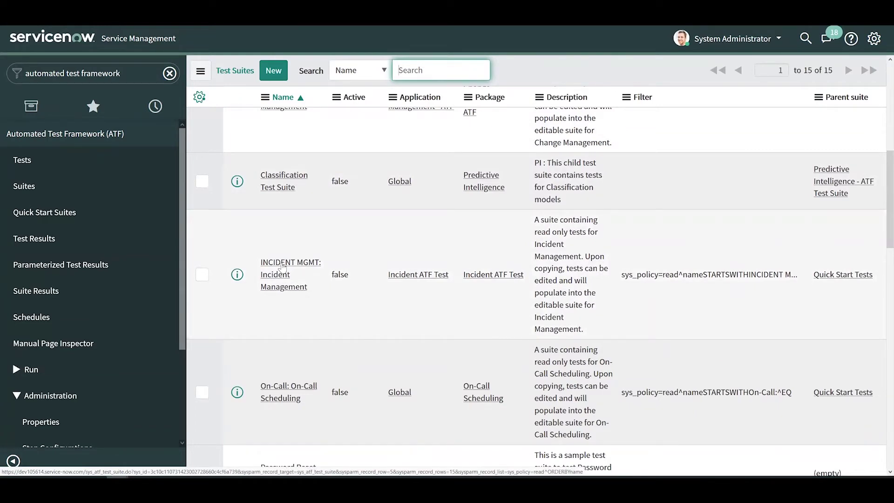
Open the copied Incident Management suite from Favorites, then its Create Normal Change from an Incident copy test
{"action": "left_click", "coordinate": [281, 267]}
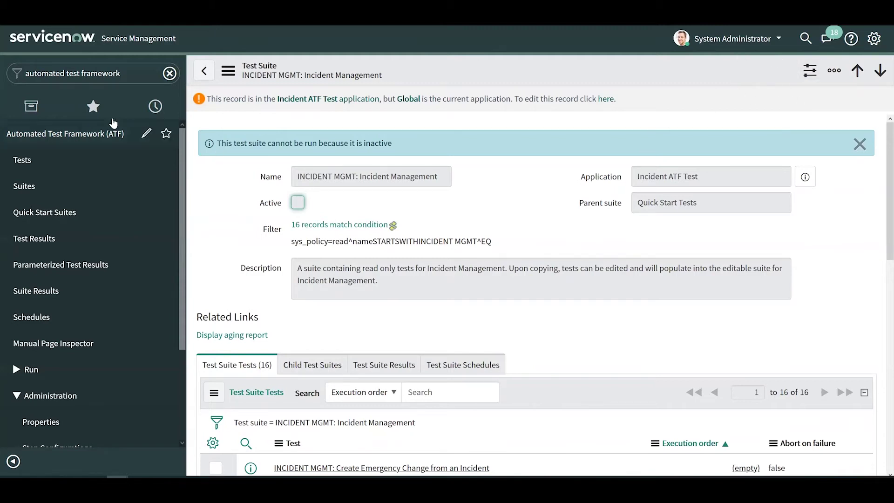
{"action": "left_click", "coordinate": [93, 106]}
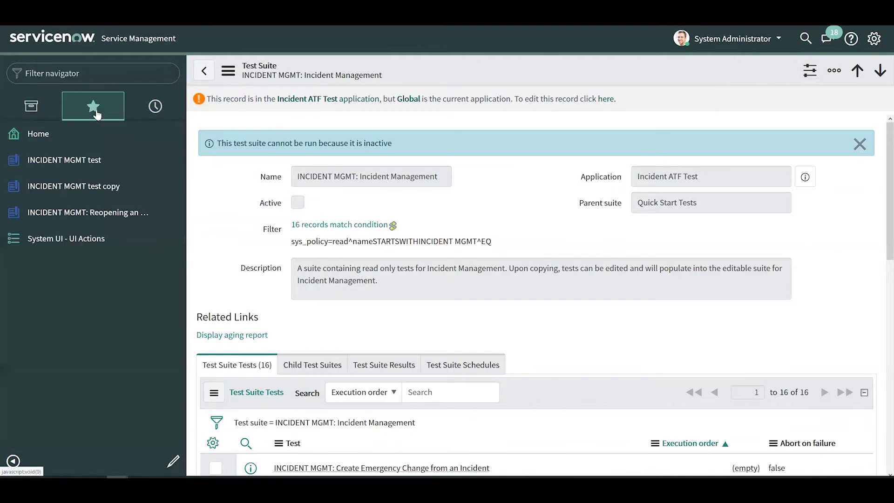
{"action": "left_click", "coordinate": [81, 194]}
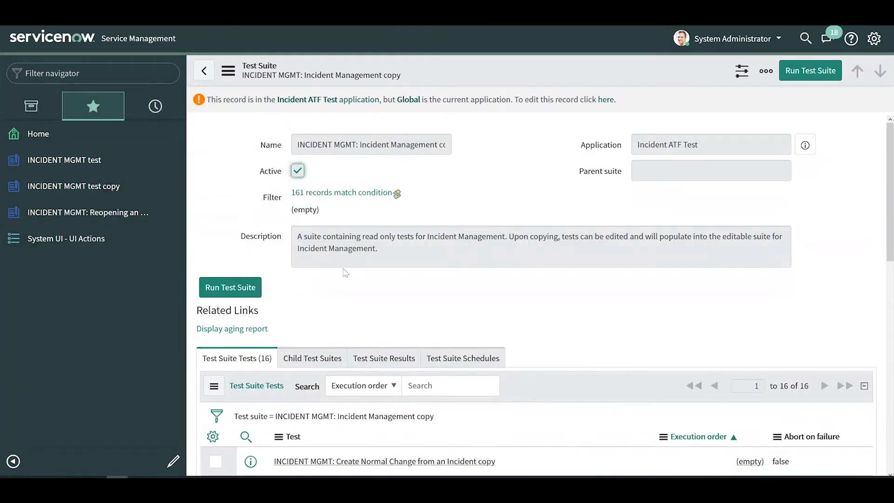
{"action": "scroll", "coordinate": [345, 266], "scroll_direction": "down", "scroll_amount": 3}
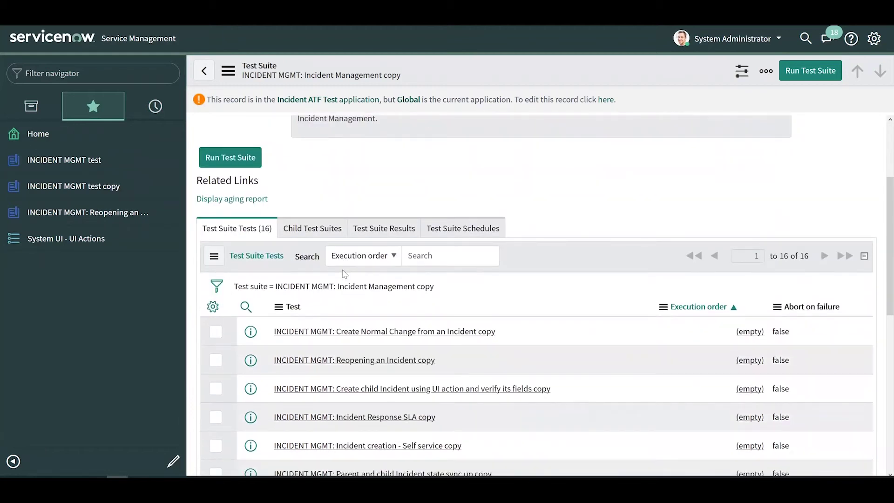
{"action": "left_click", "coordinate": [324, 331]}
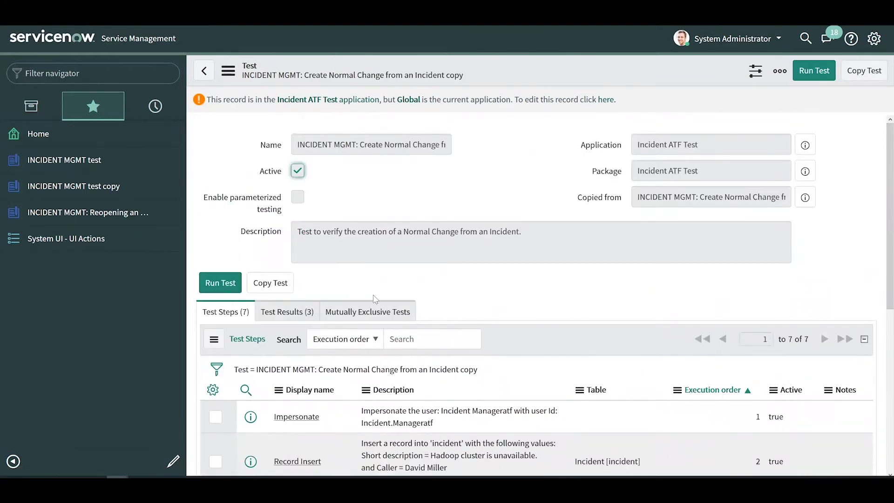
Scroll through the seven test steps of the Create Normal Change from an Incident copy test
{"action": "scroll", "coordinate": [376, 298], "scroll_direction": "down", "scroll_amount": 5}
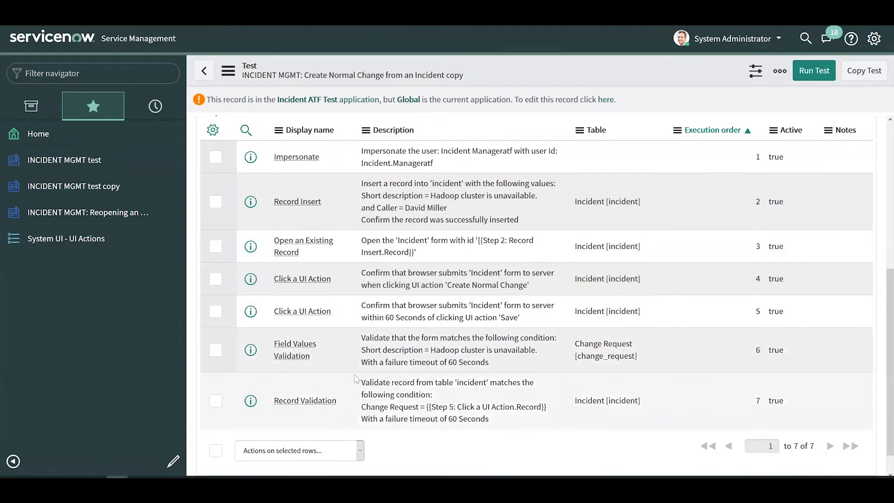
{"action": "scroll", "coordinate": [354, 378], "scroll_direction": "up", "scroll_amount": 5}
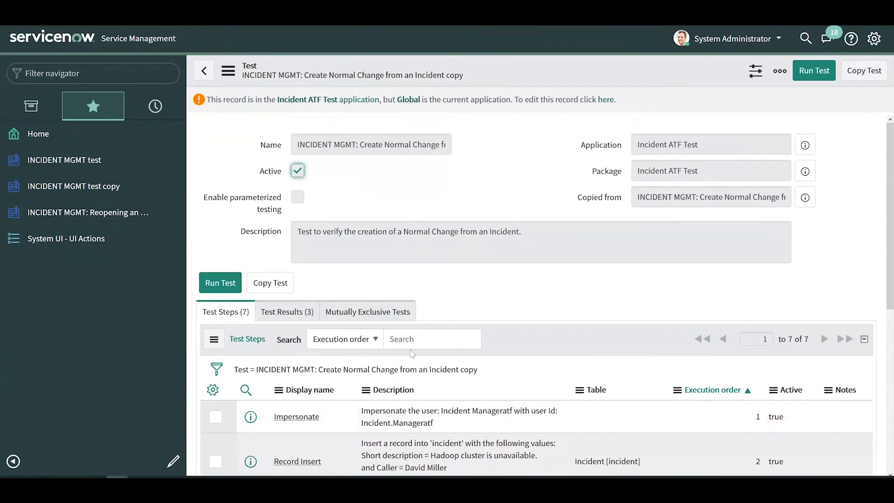
Run the Create Normal Change from an Incident copy test and open its result when finished
{"action": "left_click", "coordinate": [803, 74]}
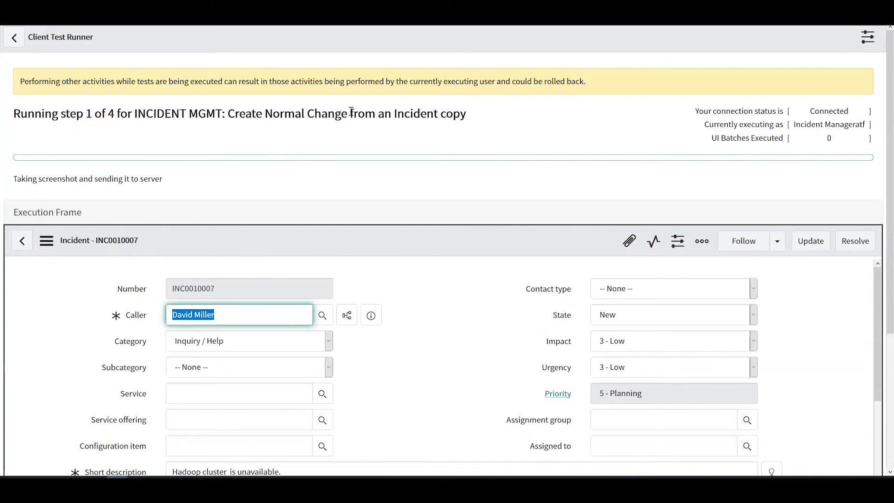
{"action": "key", "text": "ctrl+Tab"}
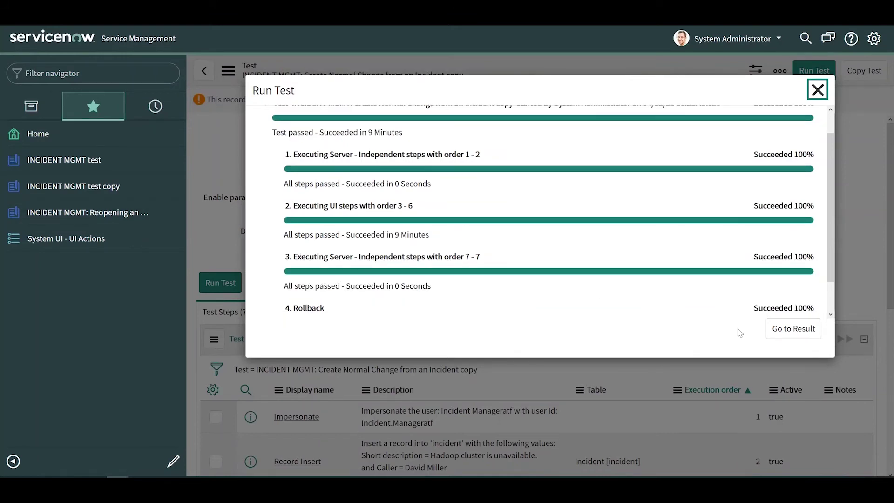
{"action": "left_click", "coordinate": [784, 338]}
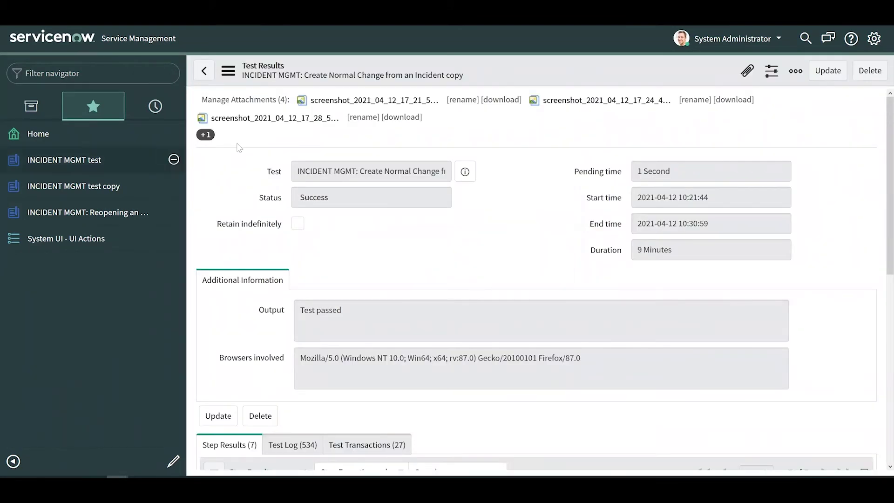
Check the result's Success status, the browser involved, and all seven successful step results
{"action": "left_click", "coordinate": [347, 199]}
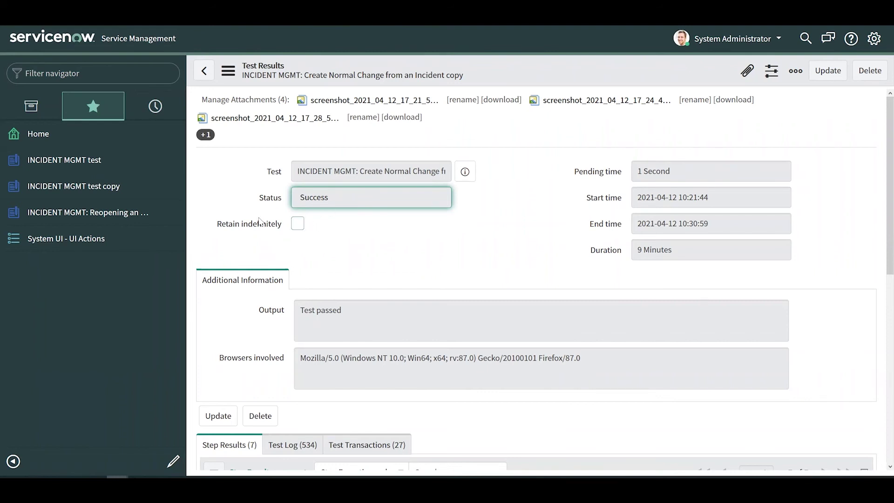
{"action": "left_click", "coordinate": [315, 364]}
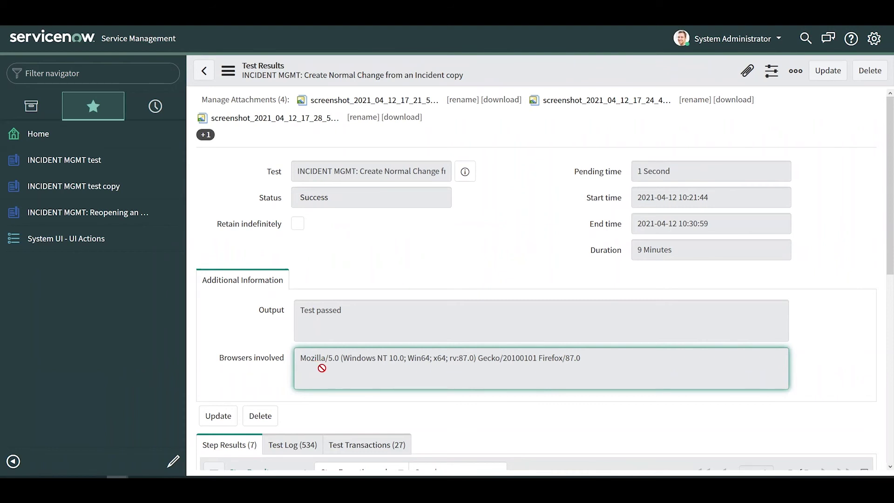
{"action": "scroll", "coordinate": [322, 368], "scroll_direction": "down", "scroll_amount": 4}
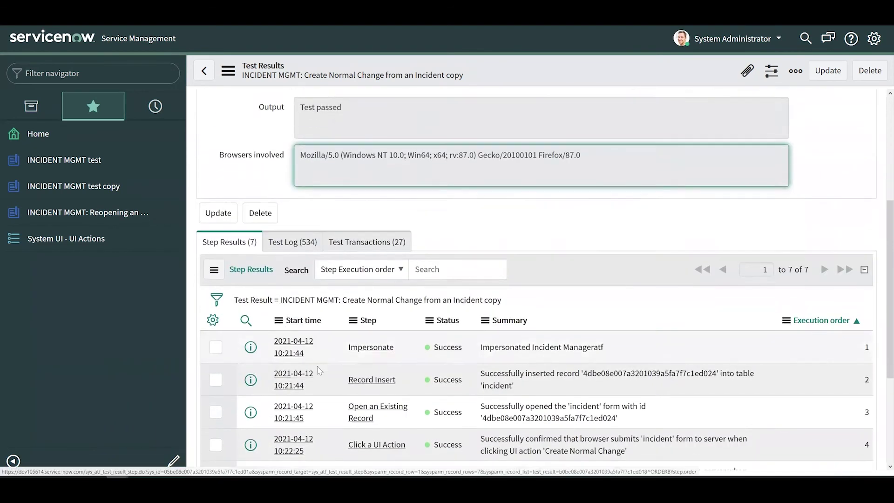
{"action": "scroll", "coordinate": [319, 370], "scroll_direction": "down", "scroll_amount": 1}
{"action": "scroll", "coordinate": [314, 369], "scroll_direction": "down", "scroll_amount": 1}
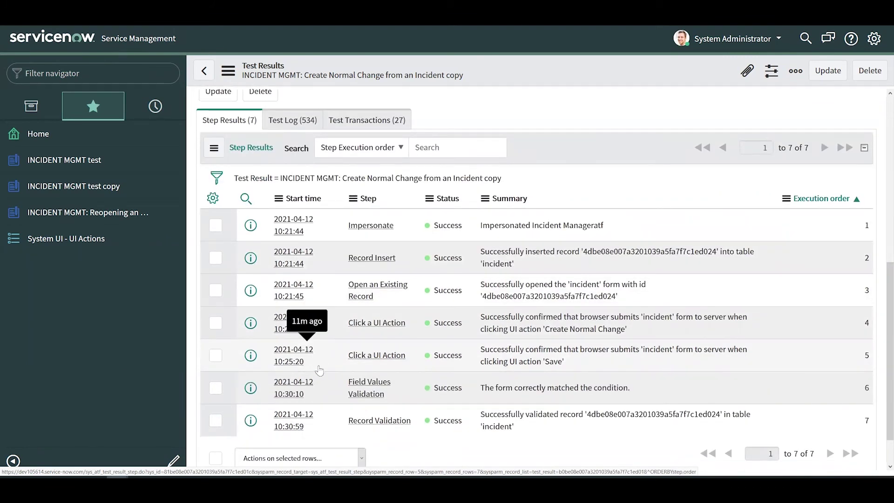
Open the Reopening an Incident copy result, reviewing step 10's failure, its screenshot, and the skipped steps
{"action": "left_click", "coordinate": [92, 213]}
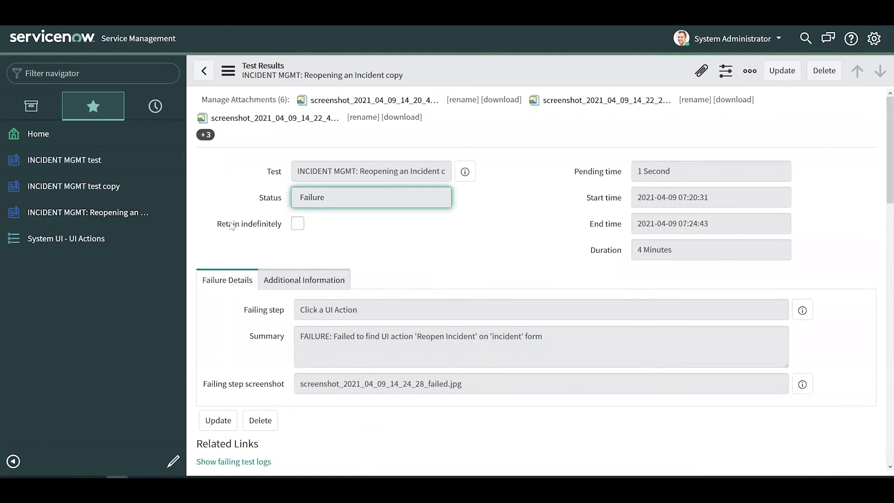
{"action": "mouse_move", "coordinate": [237, 215]}
{"action": "left_click", "coordinate": [465, 311]}
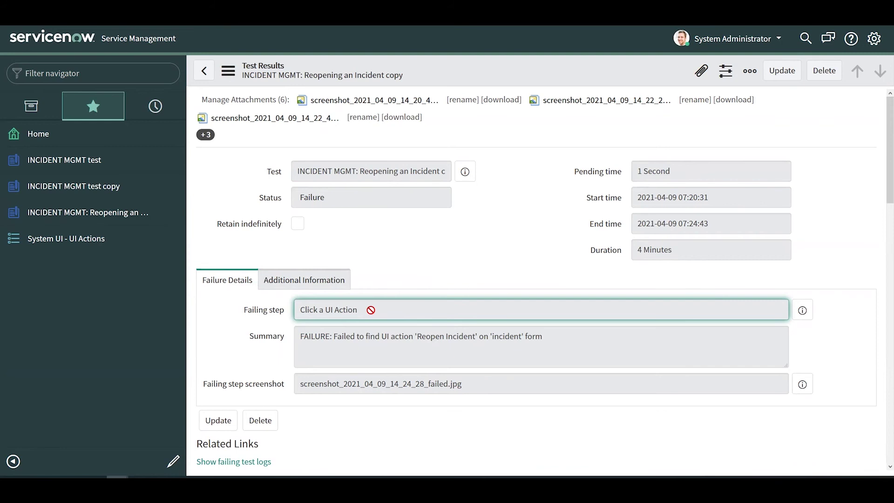
{"action": "left_click", "coordinate": [483, 386]}
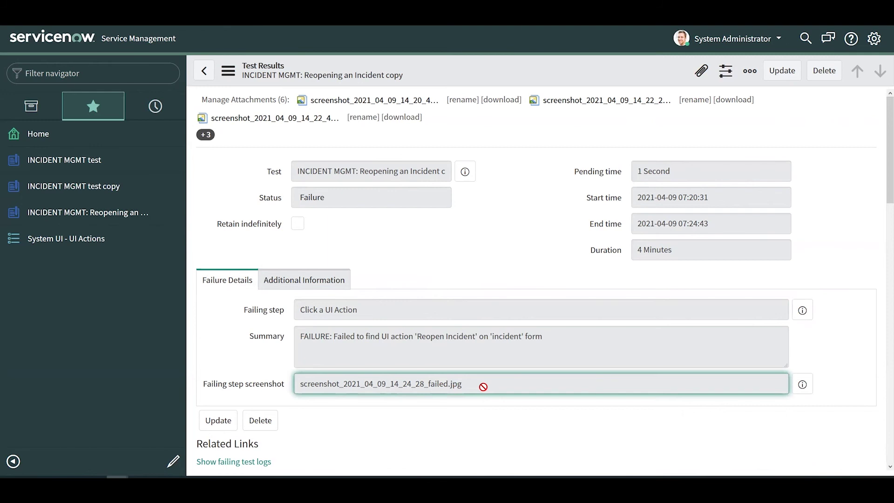
{"action": "scroll", "coordinate": [482, 387], "scroll_direction": "down", "scroll_amount": 7}
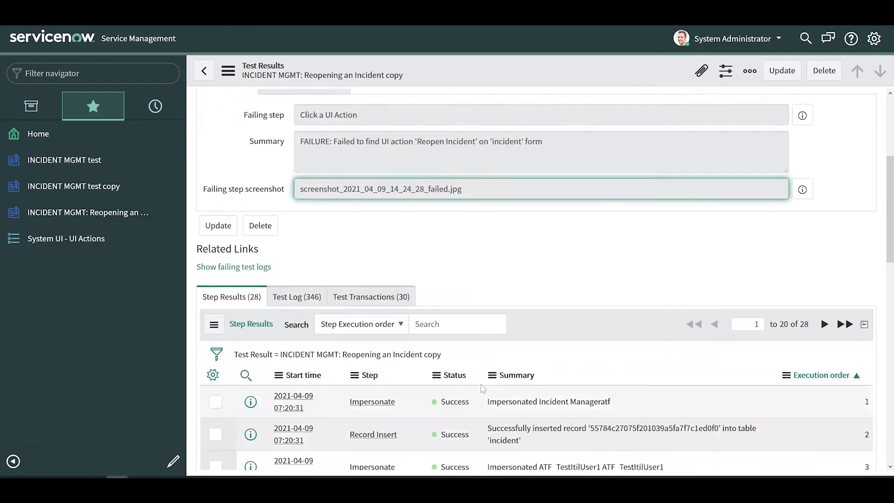
{"action": "scroll", "coordinate": [477, 388], "scroll_direction": "down", "scroll_amount": 6}
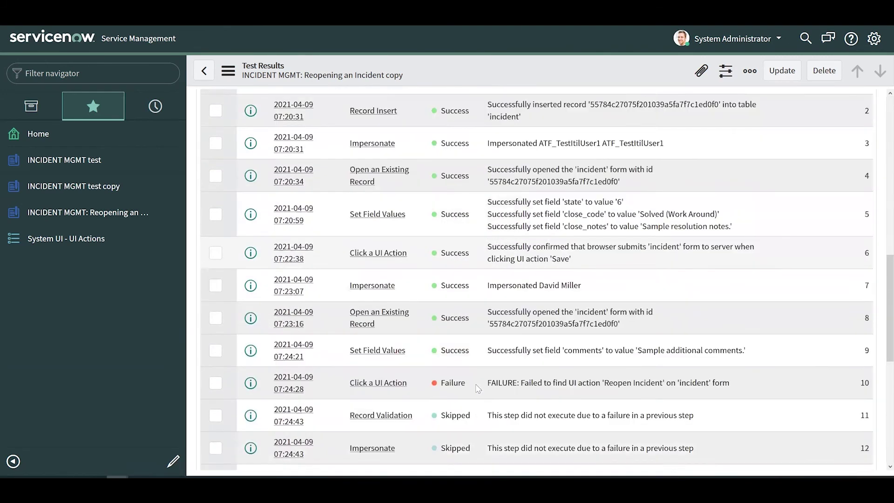
{"action": "scroll", "coordinate": [478, 388], "scroll_direction": "down", "scroll_amount": 4}
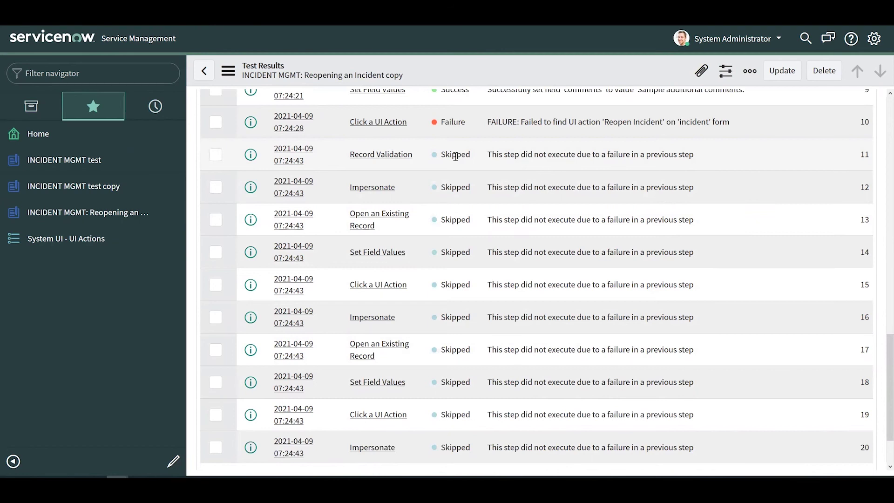
Filter the navigator for Automated Test Framework again and open its Properties page
{"action": "left_click", "coordinate": [117, 69]}
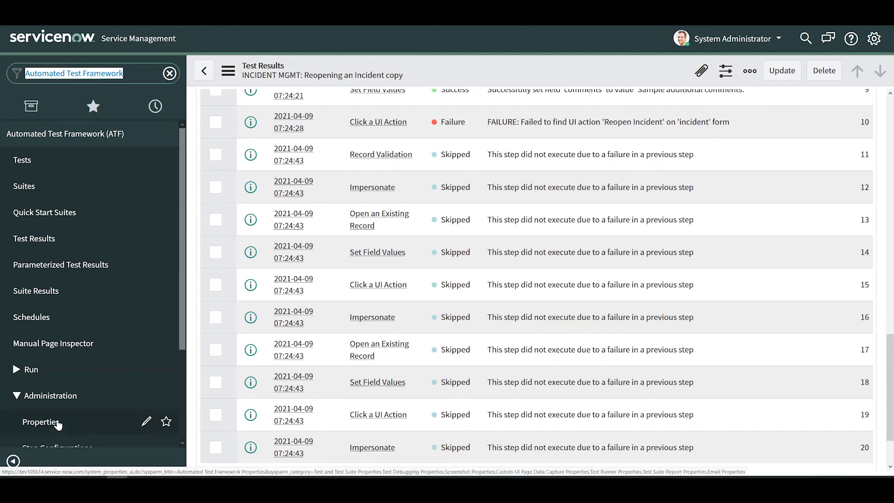
{"action": "left_click", "coordinate": [58, 425]}
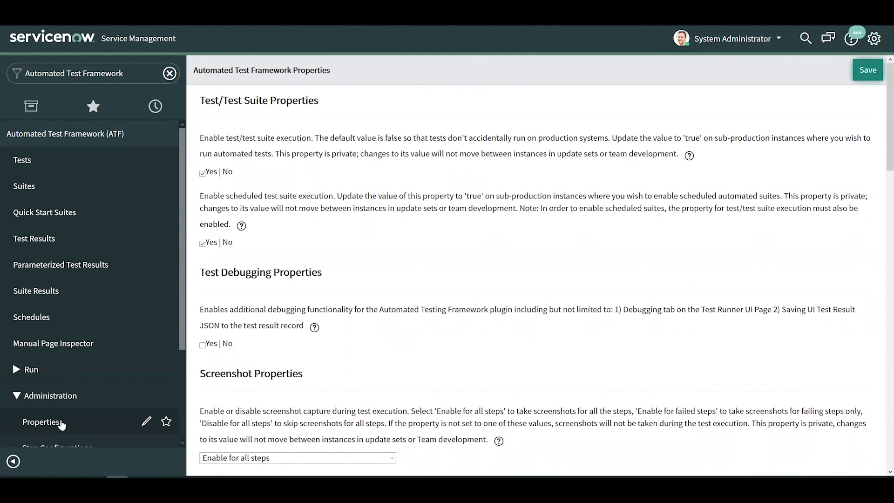
Untick Enable test/test suite execution and scheduled test suite execution in the ATF properties
{"action": "left_click", "coordinate": [202, 173]}
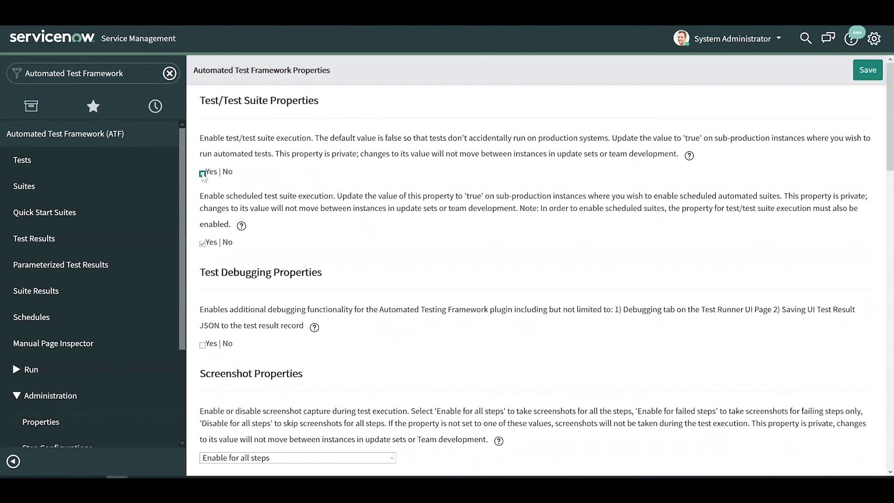
{"action": "left_click", "coordinate": [202, 243]}
{"action": "left_click", "coordinate": [202, 243]}
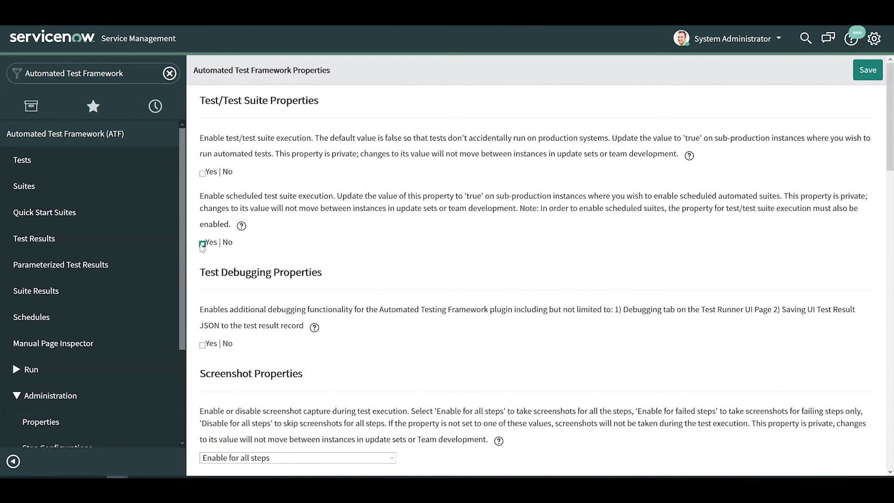